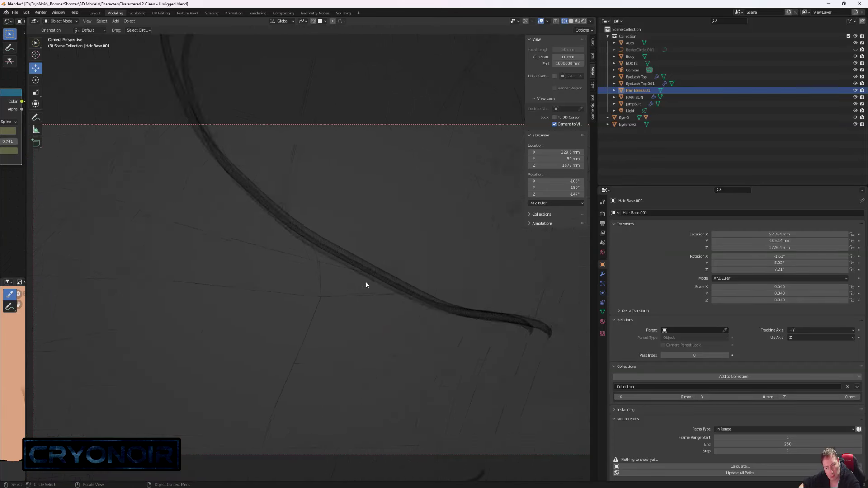
scroll(366, 282, "down", 2)
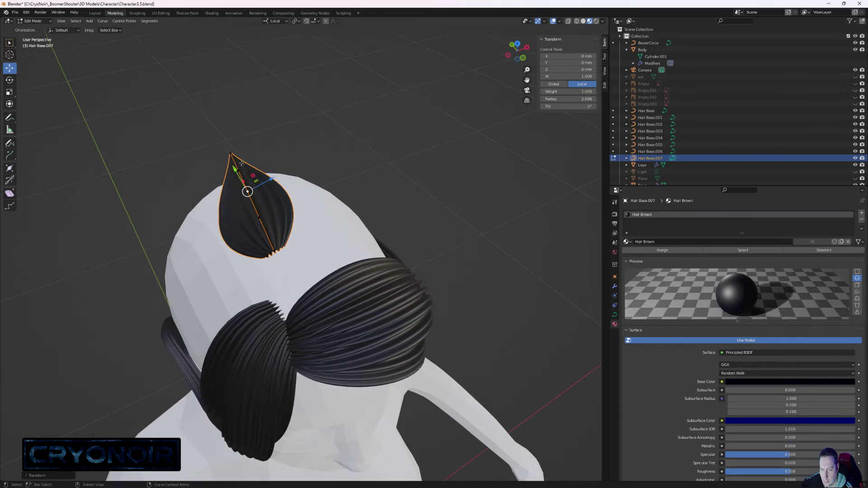
Reposition the control points of the hair strand Hair Base.007 to drape it over the top of the head
left_click(247, 165)
middle_click_drag(247, 166, 298, 198)
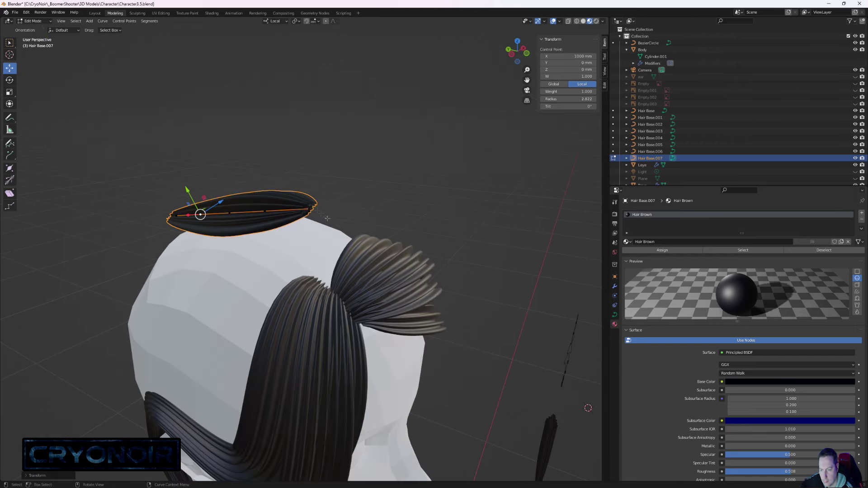
left_click(322, 297)
middle_click_drag(322, 296, 236, 301)
left_click(227, 321)
left_click(232, 303)
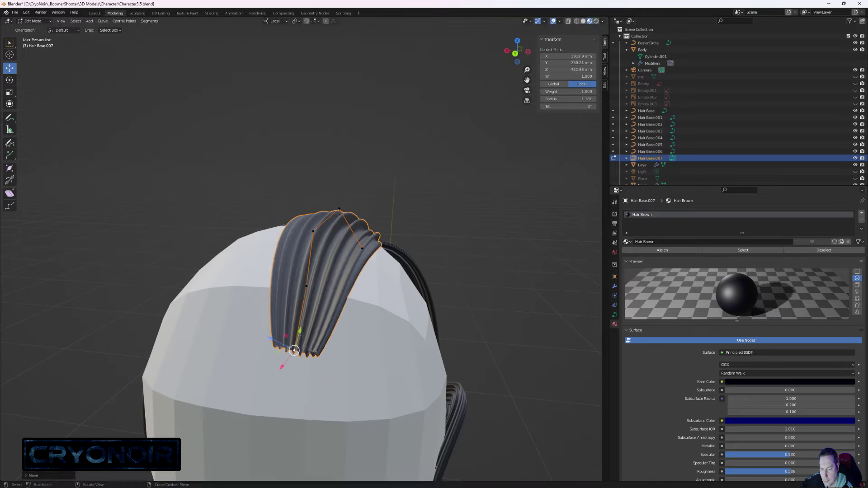
Adjust the remaining control points of Hair Base.007 so the strand follows the scalp from the hairline towards the back
left_click(333, 245)
middle_click_drag(333, 244, 268, 269)
left_click(270, 232)
left_click(239, 230)
middle_click_drag(238, 230, 252, 274)
left_click(280, 242)
middle_click_drag(281, 242, 194, 295)
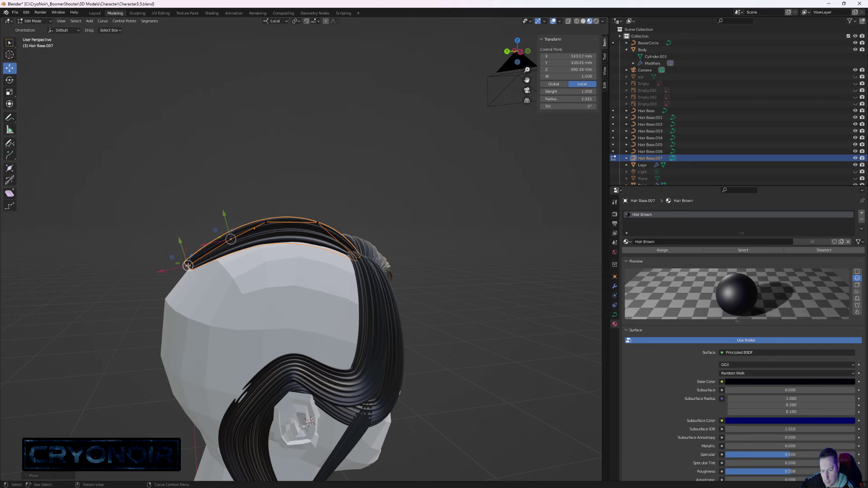
left_click(139, 272)
middle_click_drag(140, 271, 330, 346)
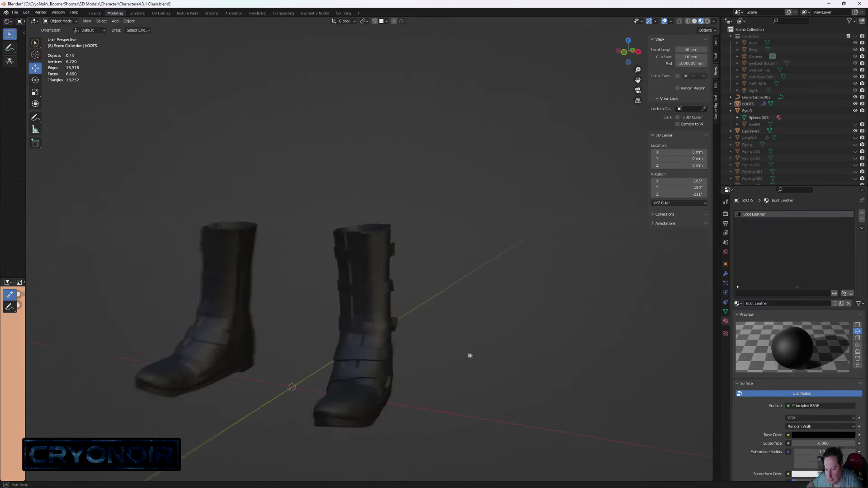
middle_click_drag(470, 356, 346, 331)
scroll(392, 330, "down", 2)
middle_click_drag(402, 332, 485, 329)
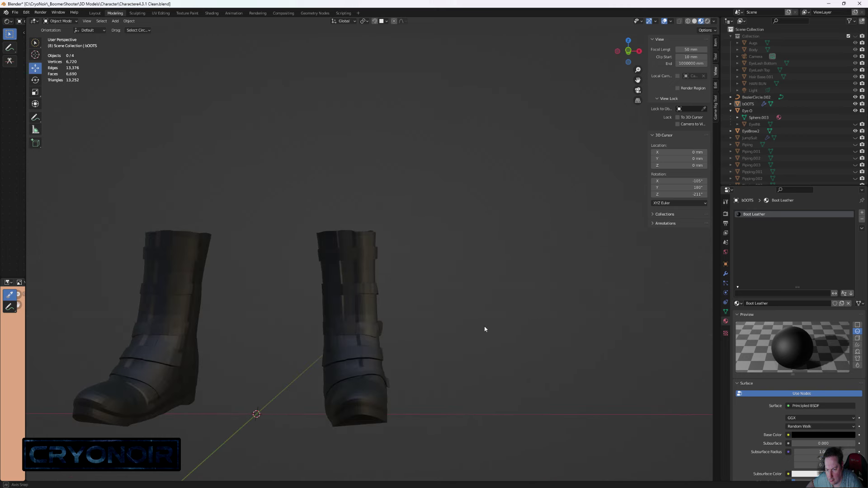
mouse_move(375, 330)
middle_mouse_down()
mouse_move(430, 327)
mouse_move(389, 337)
middle_mouse_up()
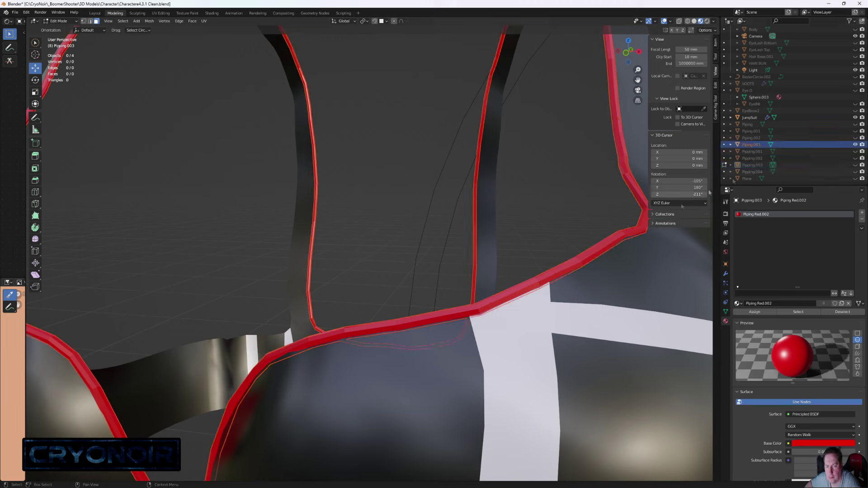
Return to Object Mode, select the red neckline piping and toggle the visibility of Pipping.003
key("Tab")
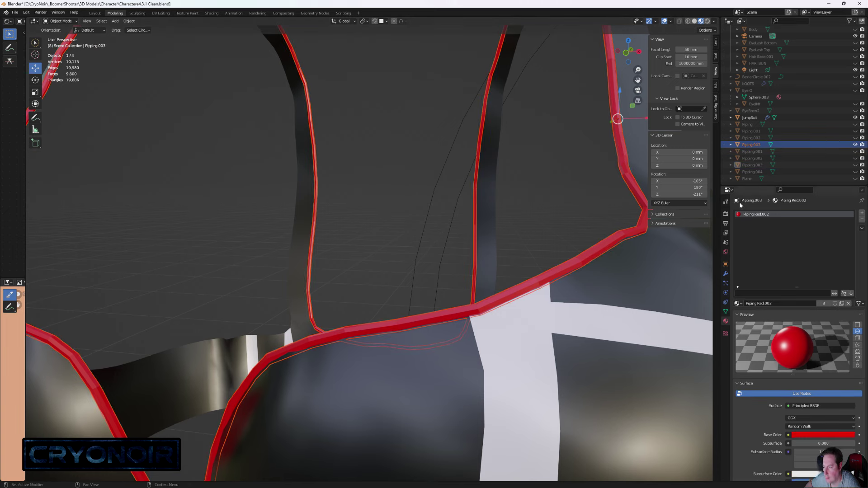
left_click(417, 322)
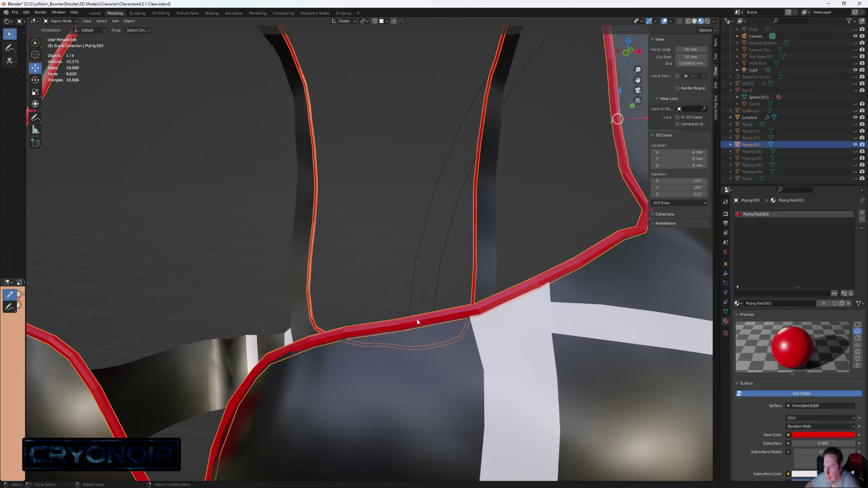
left_click(856, 165)
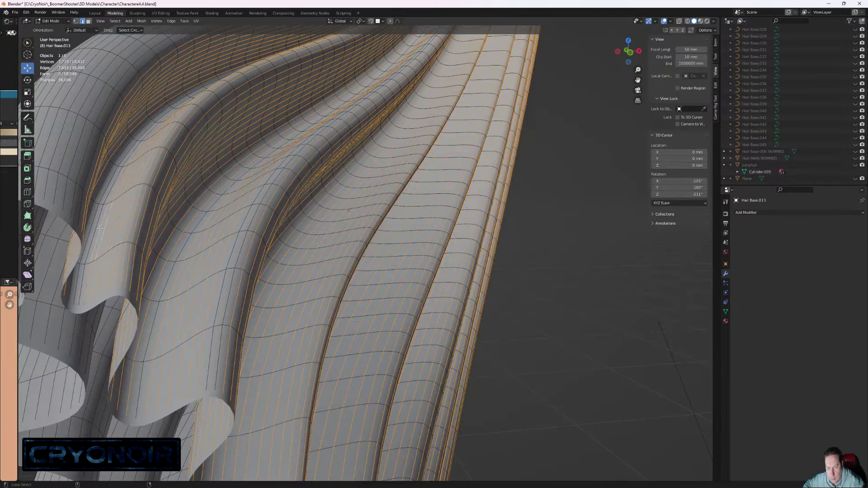
Extend the selection of lengthwise edge loops on Hair Base.013 across its folds and delete the selected edges
middle_click_drag(89, 218, 99, 152)
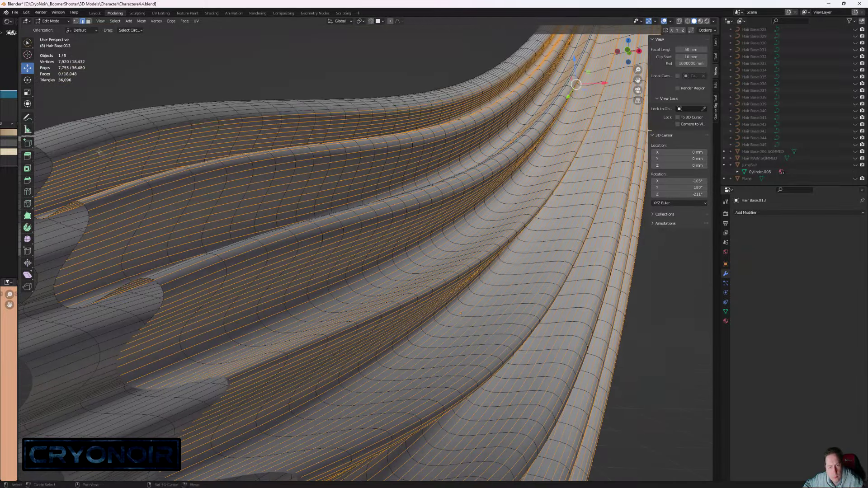
scroll(92, 141, "down", 5)
scroll(310, 299, "up", 5)
middle_click_drag(310, 298, 319, 317)
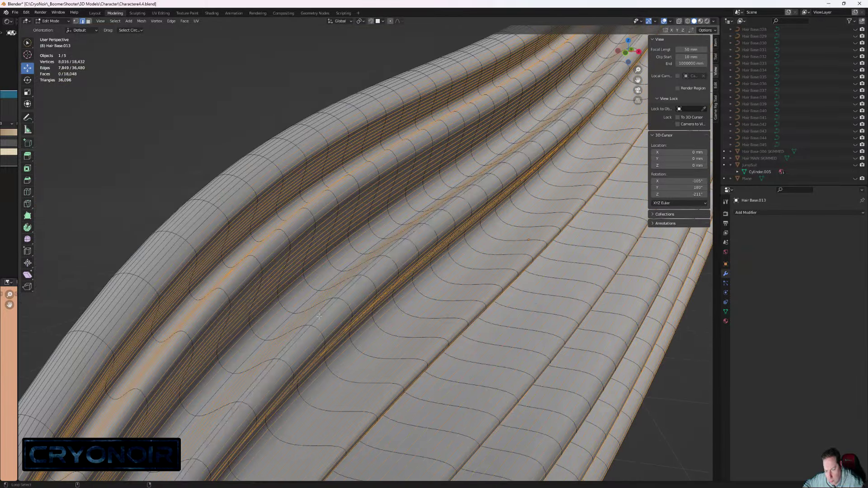
scroll(323, 322, "down", 5)
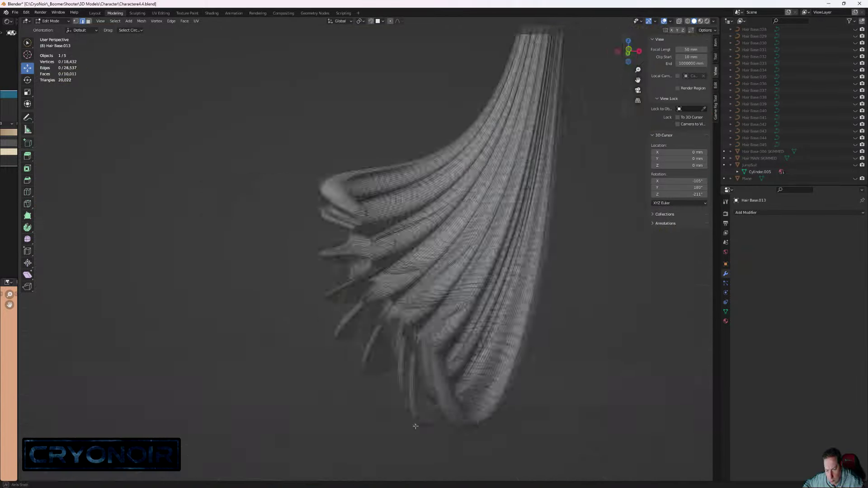
Select a stray edge loop among the loose edges along the upper rim of Hair Base.013 and delete it
scroll(389, 317, "up", 8)
scroll(362, 204, "down", 2)
scroll(343, 125, "up", 3)
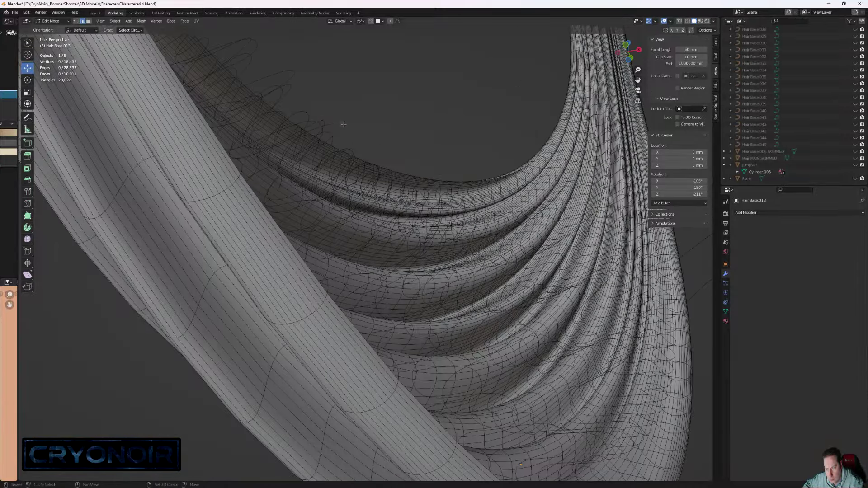
left_click(290, 73, "alt")
scroll(290, 74, "down", 6)
right_click(382, 266)
middle_click_drag(353, 253, 436, 293)
left_click(382, 266)
scroll(403, 253, "up", 4)
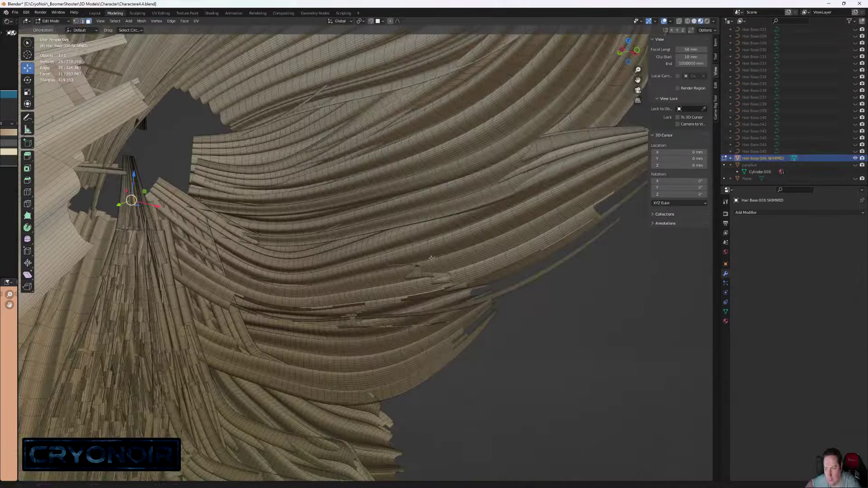
Examine the thinned hair strands and the character's ponytail from above, from the side and from behind
middle_click_drag(317, 254, 371, 306)
mouse_move(420, 318)
middle_mouse_down()
mouse_move(441, 326)
mouse_move(407, 320)
middle_mouse_up()
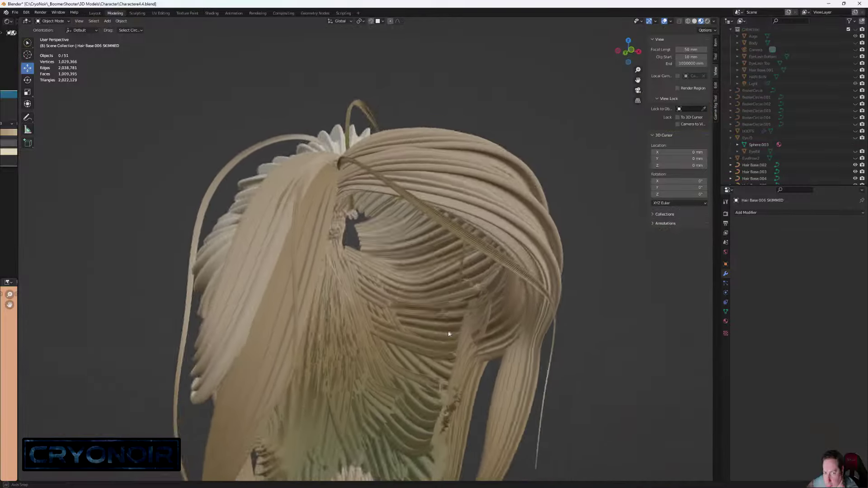
middle_click_drag(449, 334, 449, 312)
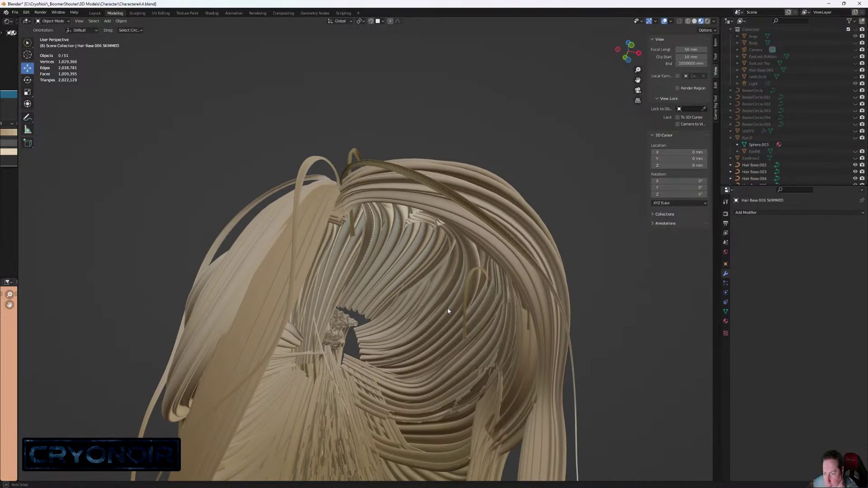
middle_click_drag(641, 340, 520, 315)
middle_click_drag(399, 308, 436, 266)
mouse_move(423, 319)
middle_mouse_down()
mouse_move(406, 283)
mouse_move(359, 301)
mouse_move(385, 320)
mouse_move(436, 331)
mouse_move(421, 329)
middle_mouse_up()
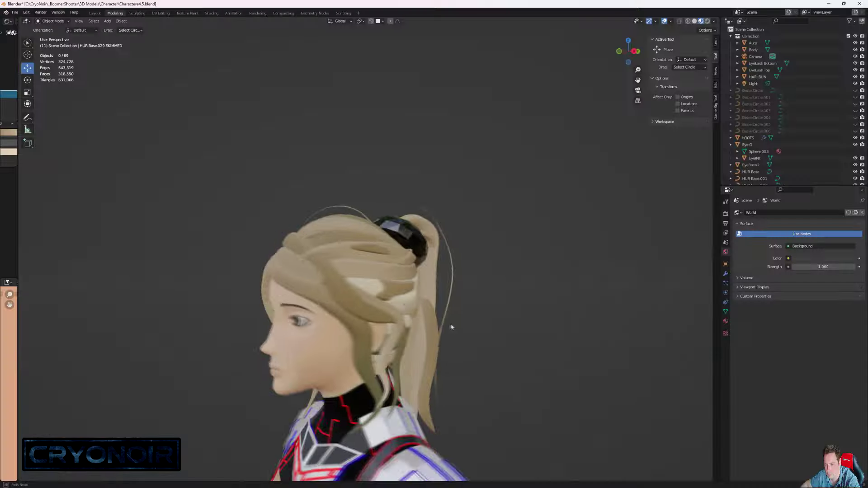
middle_click_drag(453, 324, 340, 335)
scroll(460, 325, "down", 4)
scroll(453, 324, "up", 2)
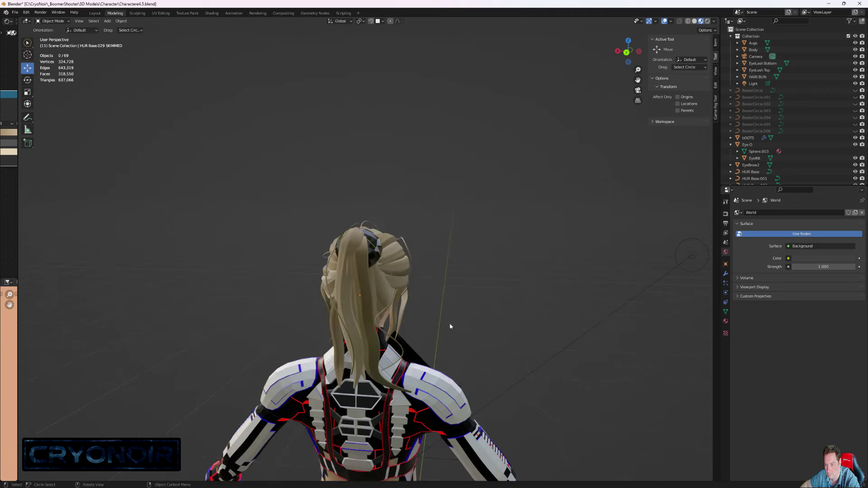
middle_click_drag(451, 324, 405, 319)
scroll(443, 316, "down", 2)
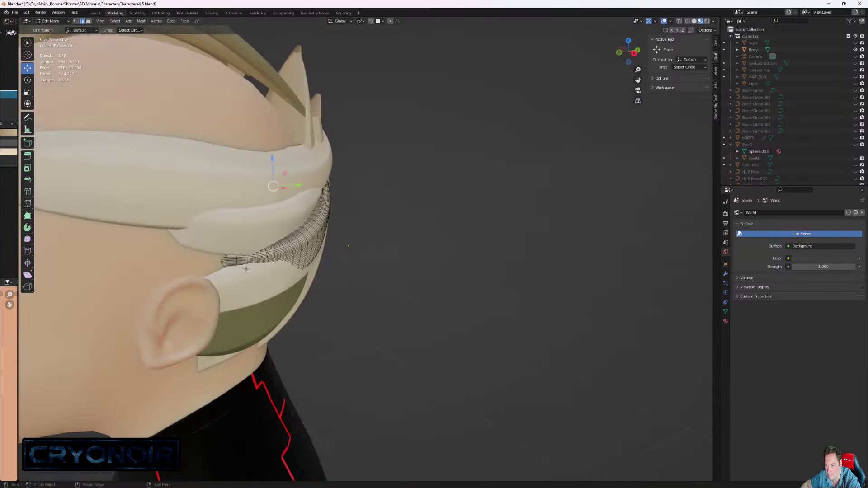
Add an edge loop to the selection on hair strand HUR Base.016, and hide Body and HUR Base.029 SKIMMED
scroll(344, 244, "up", 5)
middle_click_drag(380, 260, 413, 422)
scroll(312, 222, "up", 2)
left_click(283, 257, "alt+shift")
middle_click_drag(283, 256, 453, 316)
scroll(452, 317, "down", 4)
scroll(375, 272, "down", 5)
middle_click_drag(452, 253, 483, 225)
left_click(856, 50)
scroll(837, 165, "down", 10)
left_click(856, 172)
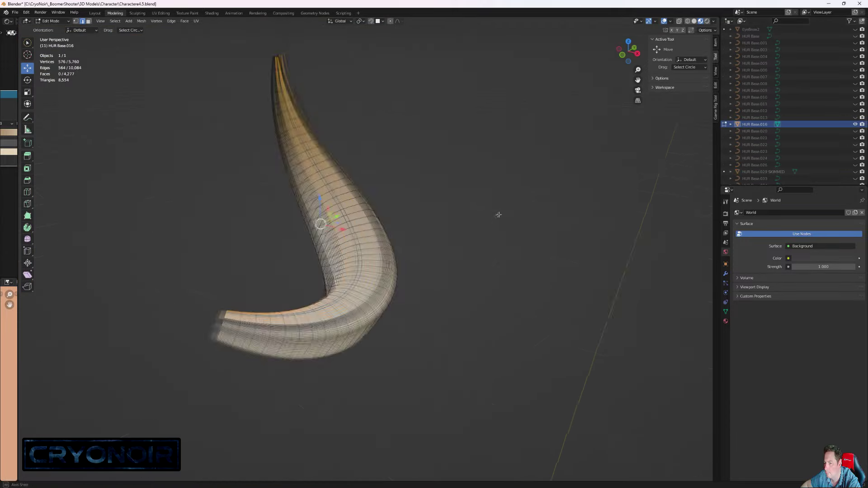
Select further lengthwise edge loops around the outer and under sides of HUR Base.016 and delete the selected edges
scroll(362, 253, "up", 6)
left_click(328, 282, "alt+shift")
left_click(325, 289, "alt+shift")
middle_click_drag(325, 289, 448, 210)
scroll(361, 227, "down", 4)
left_click(448, 210, "alt+shift")
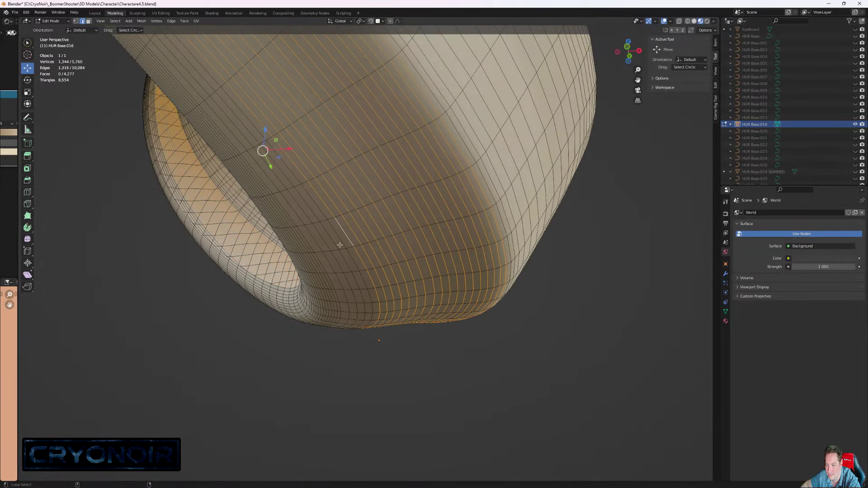
left_click(379, 254, "alt+shift")
middle_click_drag(310, 248, 525, 335)
left_click(525, 335, "alt+shift")
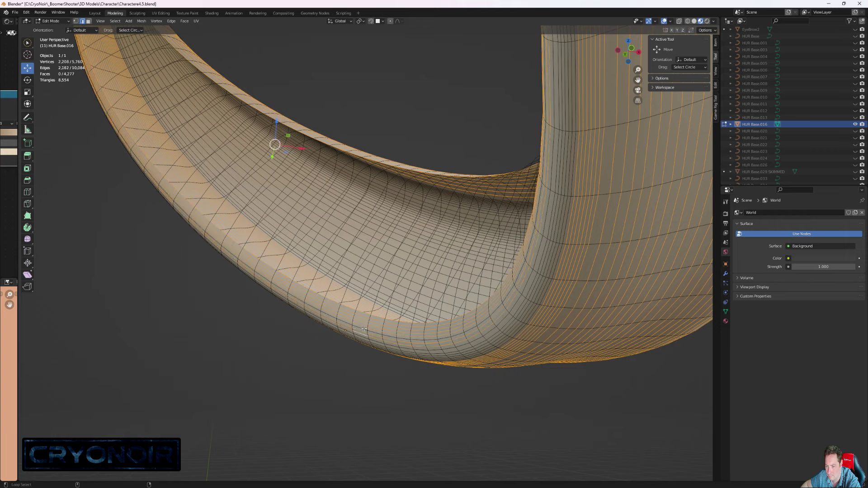
left_click(515, 326, "alt+shift")
left_click(523, 330, "alt+shift")
scroll(525, 330, "down", 5)
mouse_move(525, 331)
middle_mouse_down()
mouse_move(560, 334)
mouse_move(493, 319)
mouse_move(529, 326)
middle_mouse_up()
right_click(425, 274)
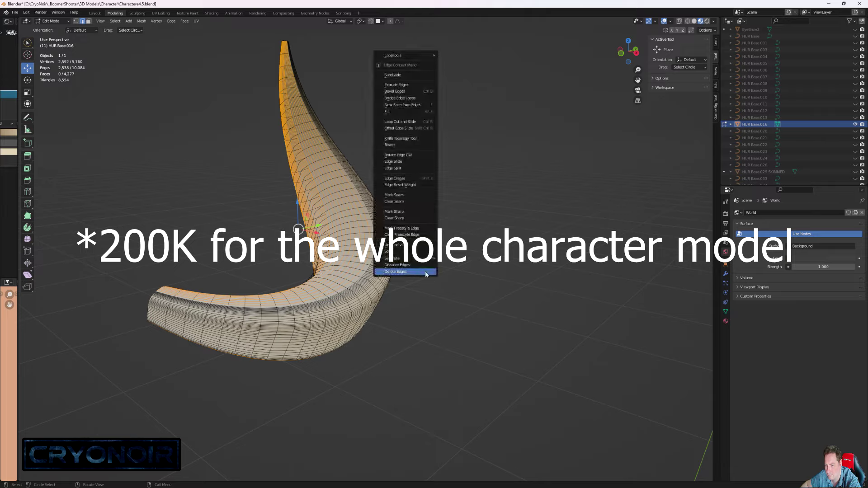
left_click(395, 271)
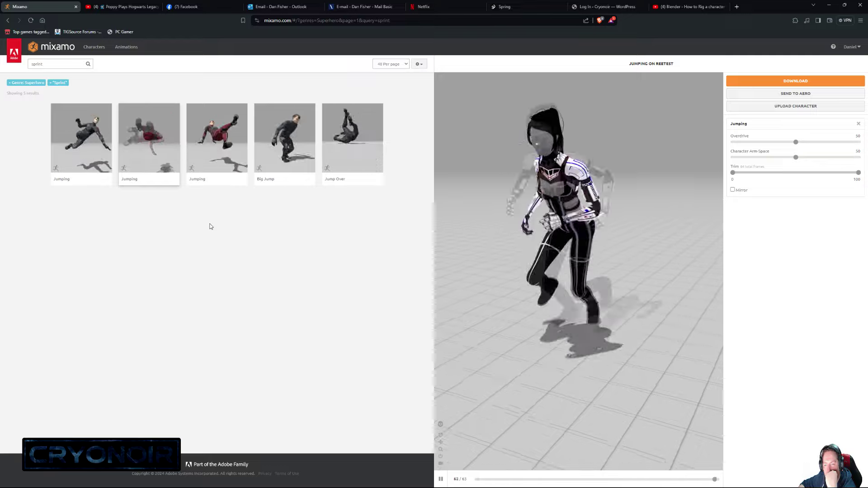
Switch to Mixamo and preview the third Jumping, the Big Jump and the Jump Over animations on the uploaded character
left_click(223, 154)
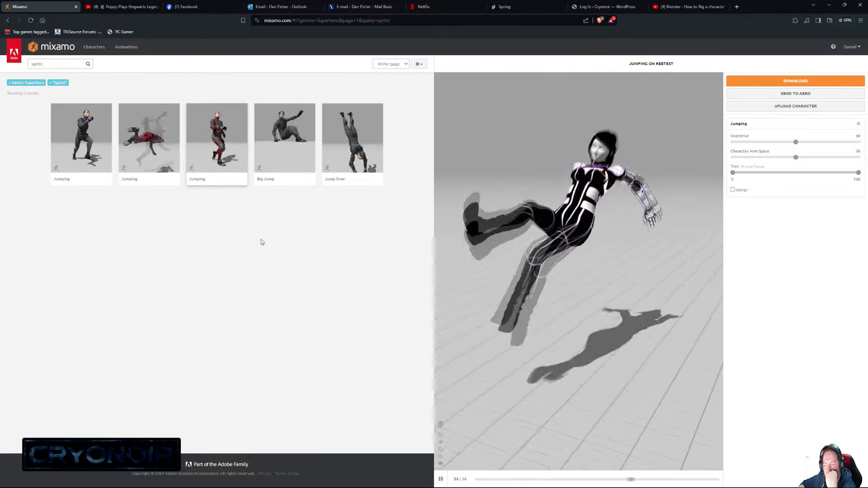
left_click(295, 178)
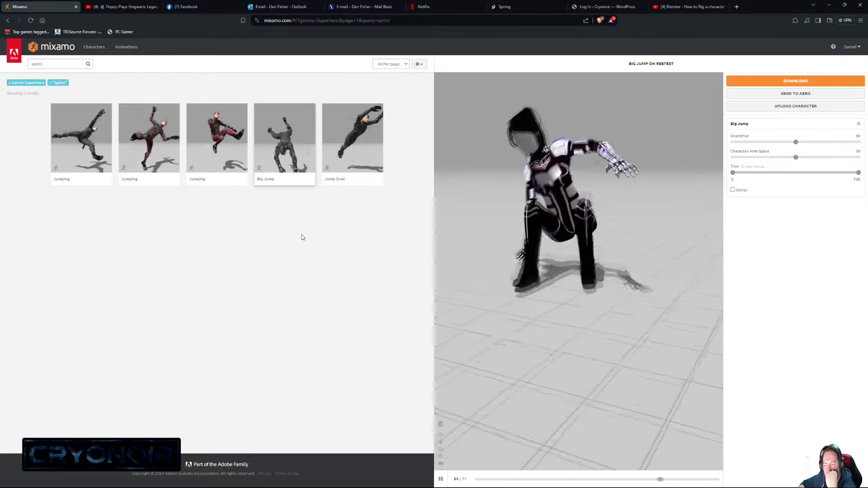
left_click(342, 131)
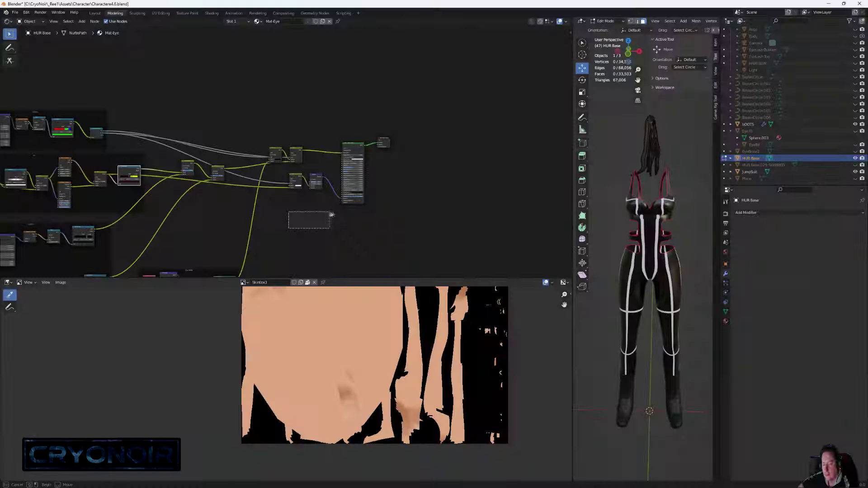
Switch to Blender and examine the material's node tree, the character's face and the full body from front and back
middle_click_drag(317, 201, 415, 177)
scroll(268, 187, "up", 2)
middle_click_drag(247, 200, 345, 137)
scroll(345, 139, "down", 5)
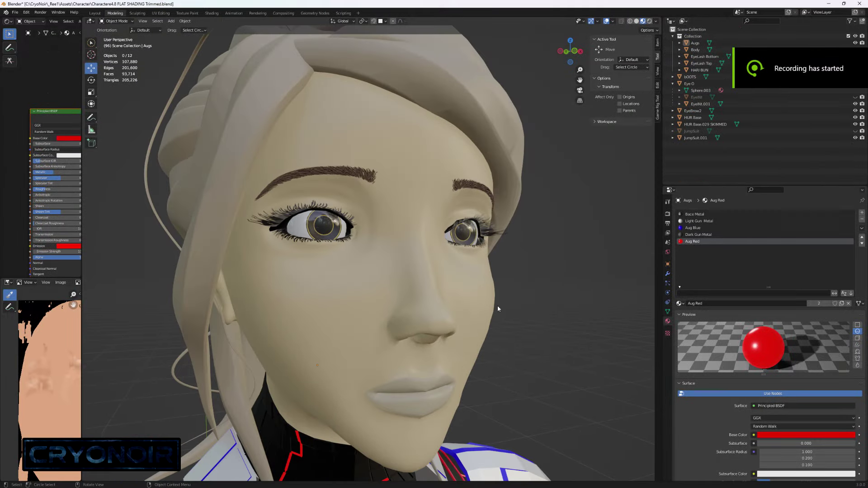
middle_click_drag(497, 308, 451, 316)
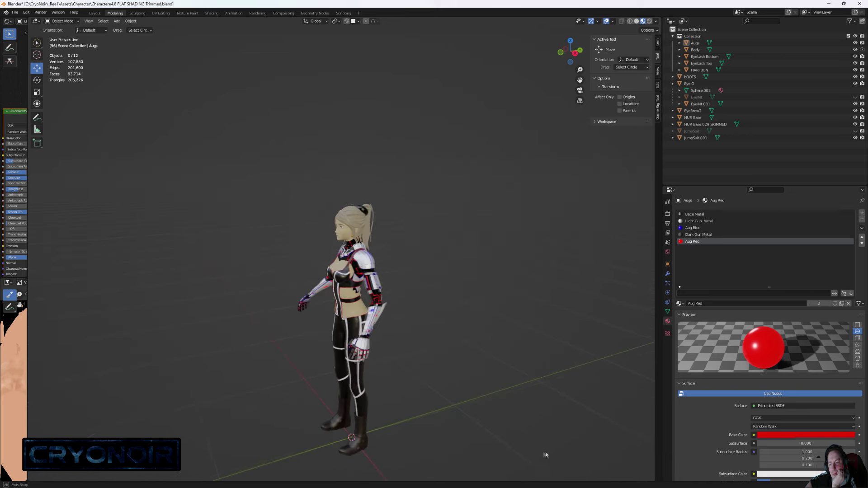
middle_click_drag(493, 457, 463, 457)
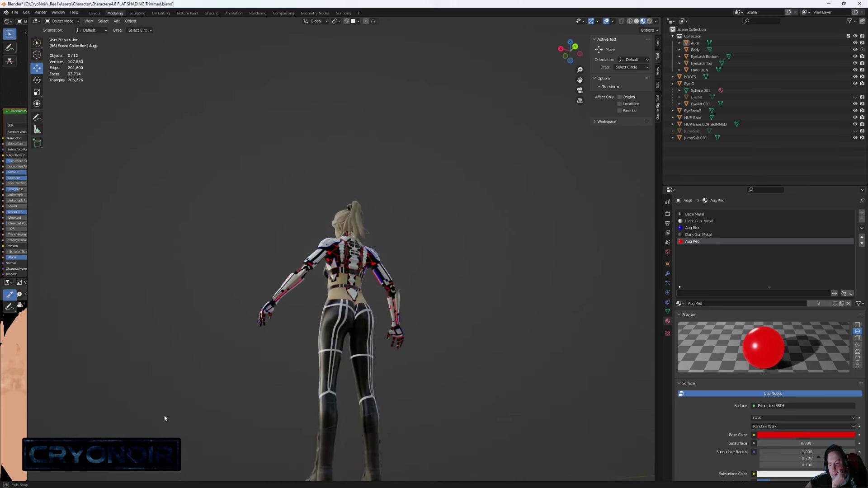
middle_click_drag(464, 457, 384, 457)
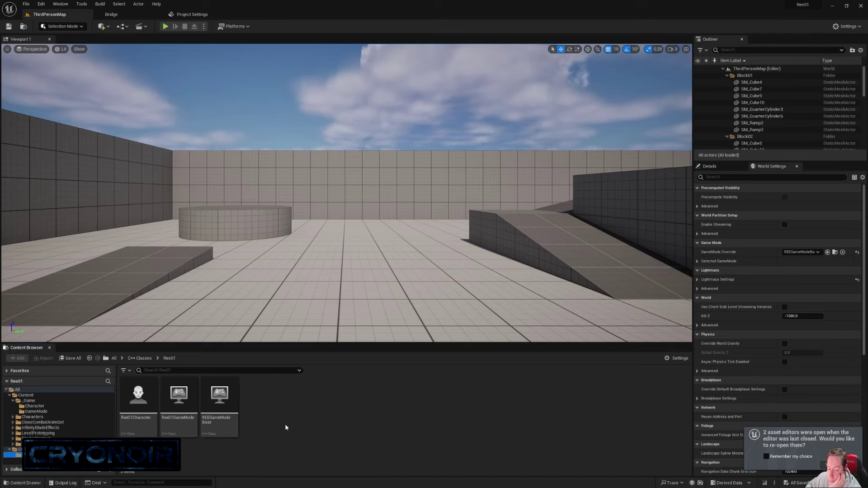
Switch to Unreal Editor, open the REEGameModeBase C++ class in Visual Studio, and recompile the project's code with Live Coding
double_click(216, 396)
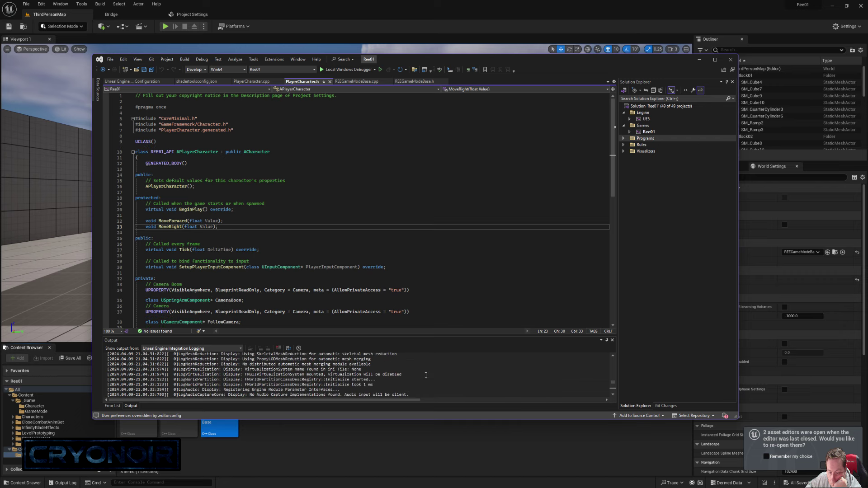
key("alt+Tab")
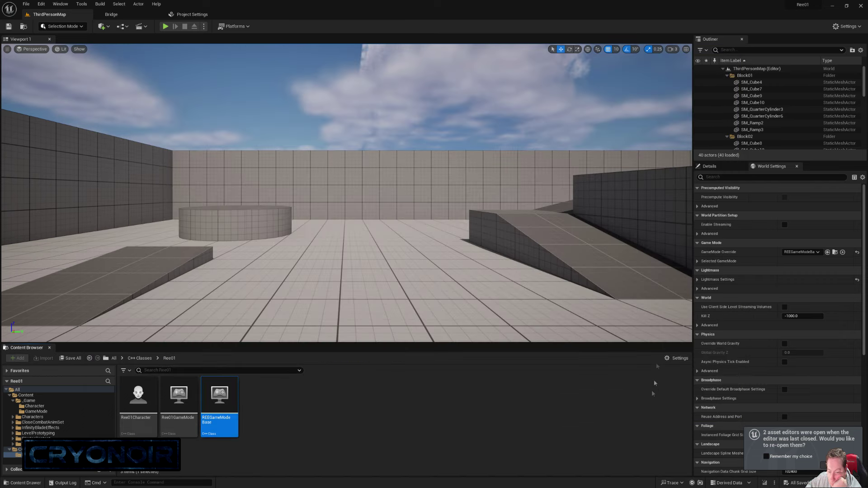
left_click(765, 483)
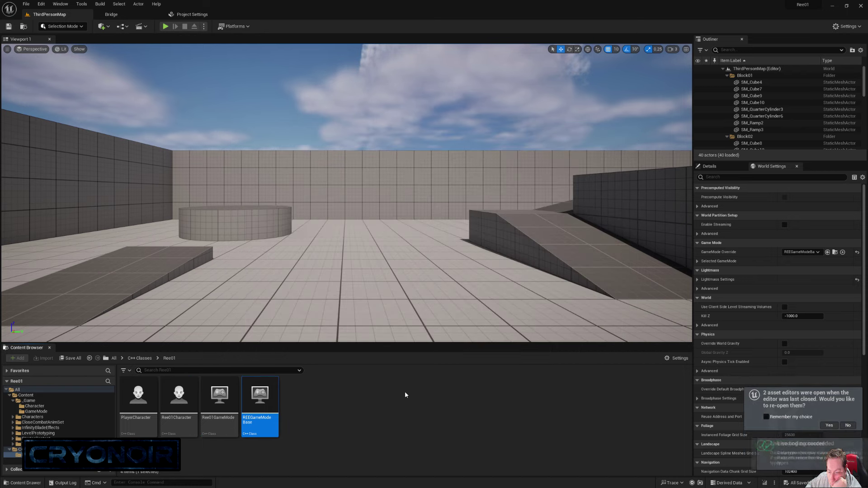
Open the PlayerCharacterBP blueprint from the Character folder inside _Game
left_click(35, 406)
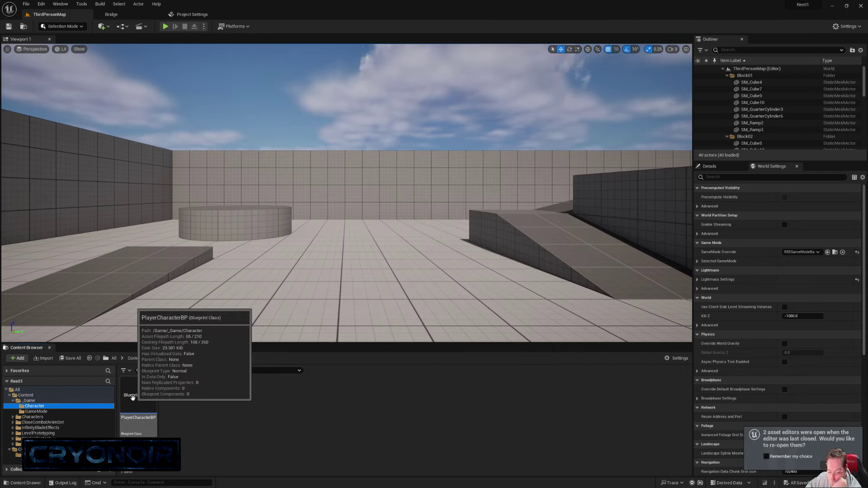
double_click(133, 398)
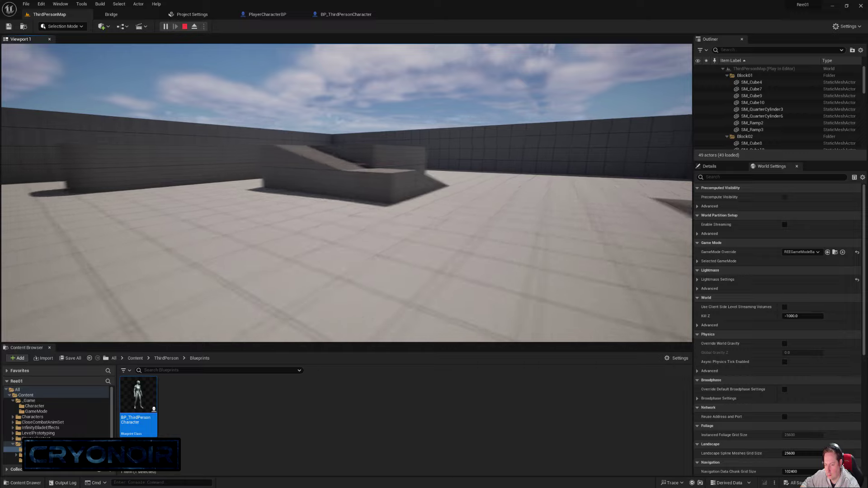
Playtest moving forward and jumping in ThirdPersonMap, stop the play session, and return to the Character folder inside _Game
key("w")
key("w")
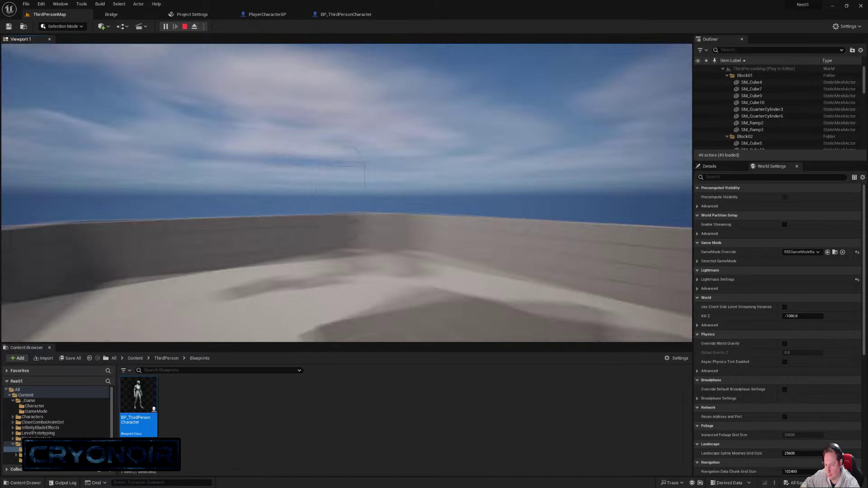
key("w")
key("space")
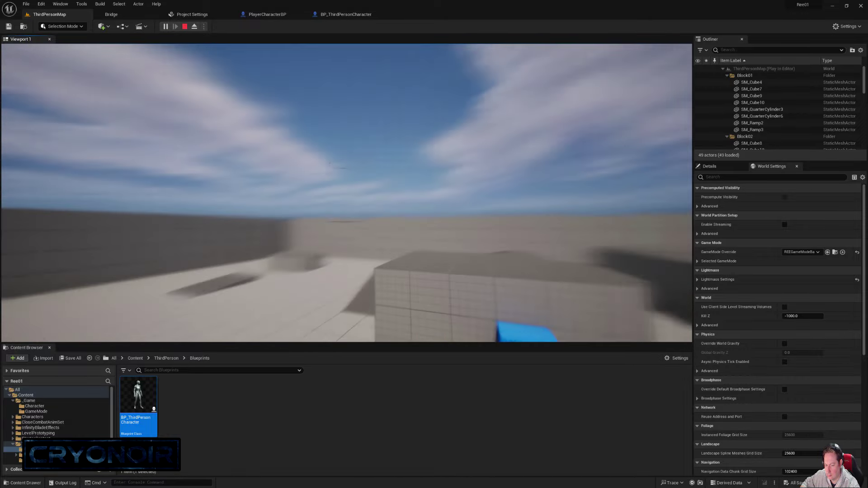
key("shift+F1")
key("Escape")
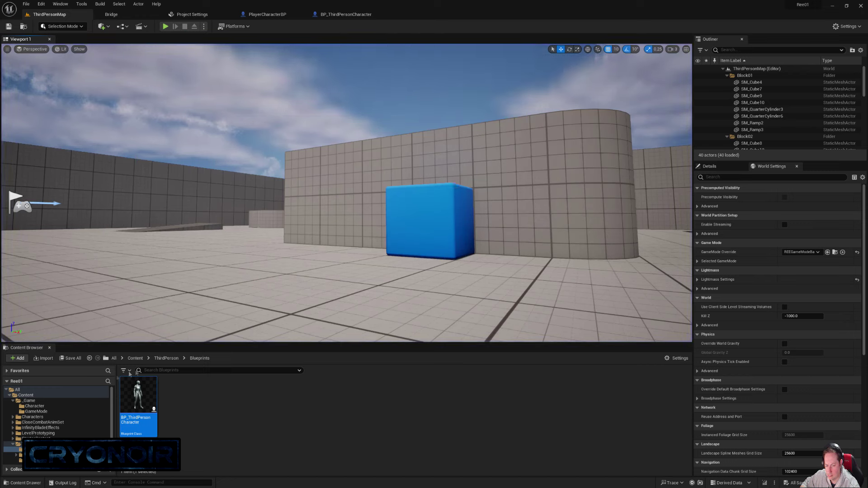
left_click(29, 400)
left_click(34, 407)
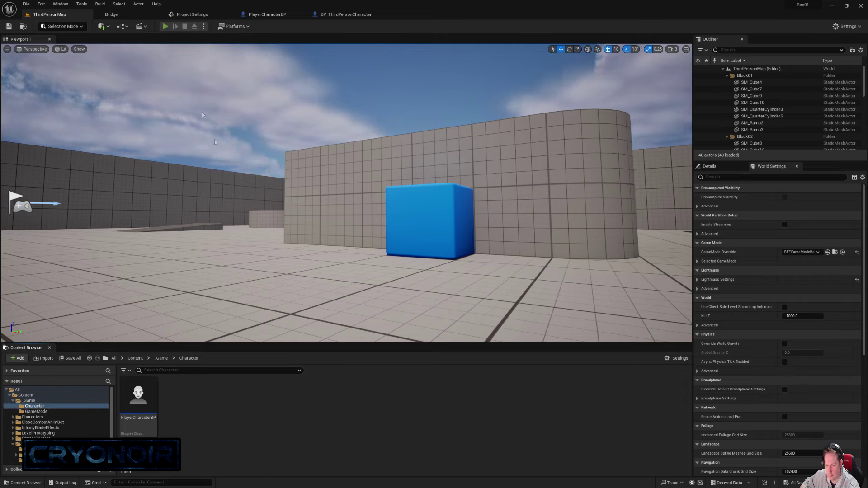
Examine the face, hair and upper body of the rigged Ree_FLAT_SHADING character placed in the level
key("w")
key("w")
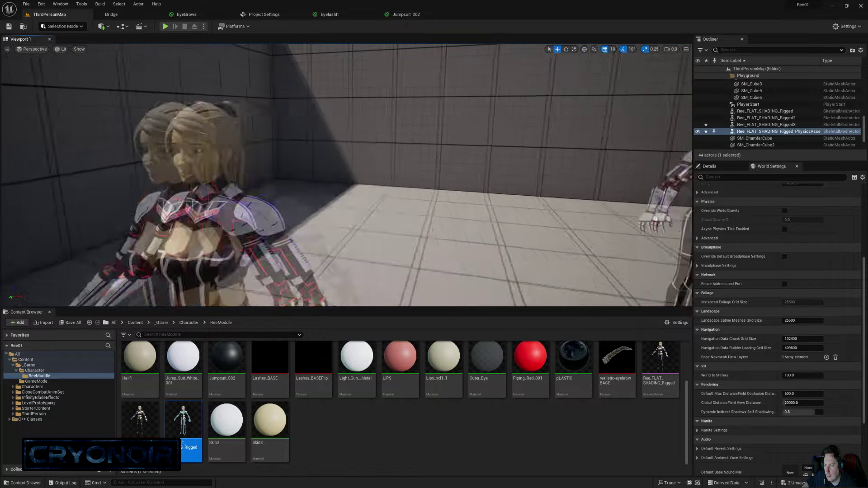
right_click_drag(346, 176, 398, 164)
right_click_drag(340, 179, 333, 179)
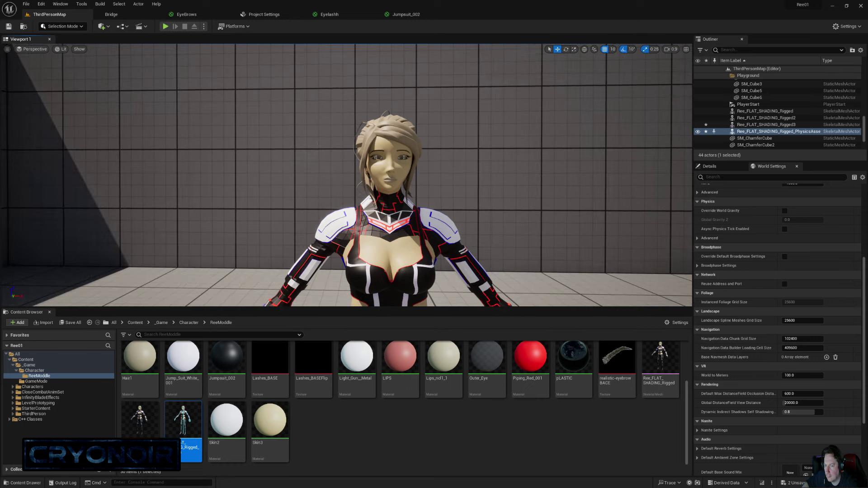
right_click_drag(471, 169, 457, 170)
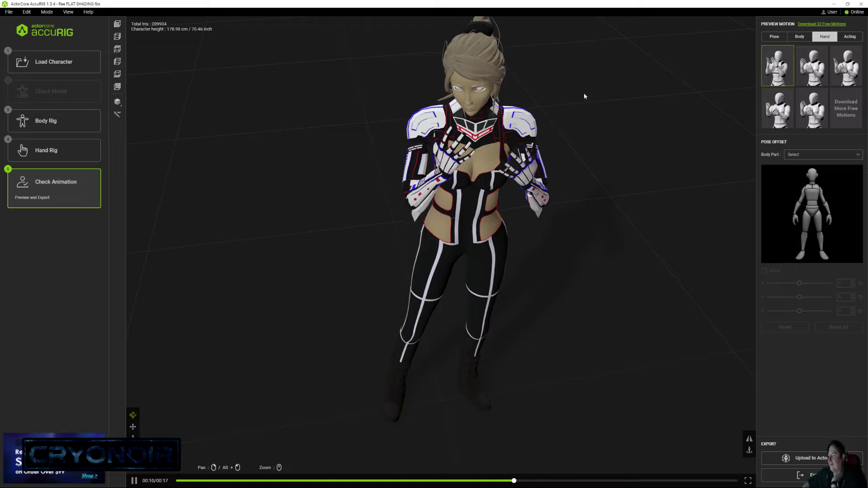
Switch to AccuRIG and preview the first and third Acting motions on the rigged character
left_click(851, 36)
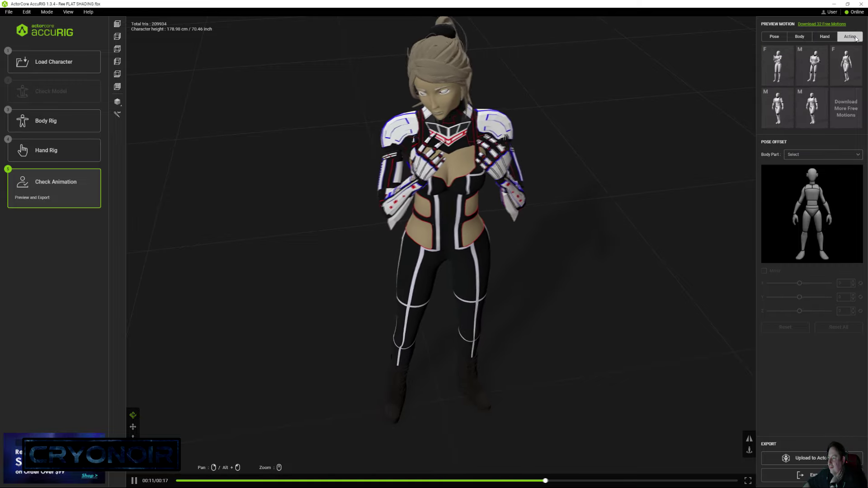
left_click(787, 75)
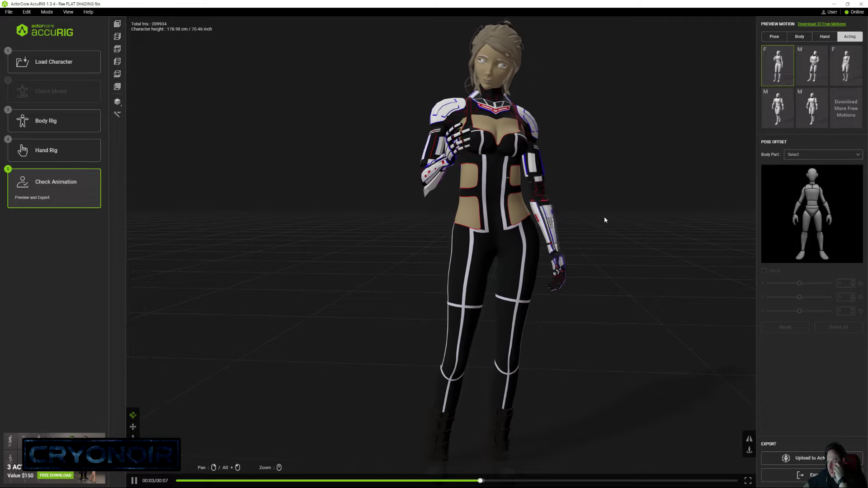
left_click(846, 65)
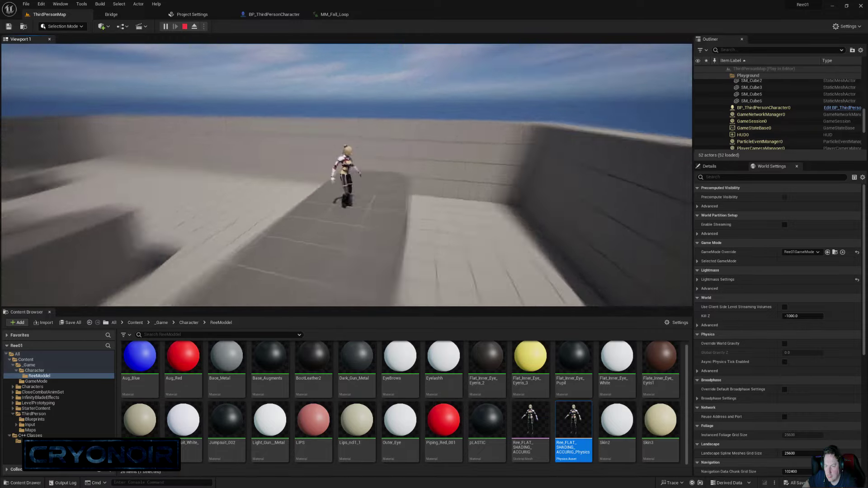
Switch to Unreal Editor, playtest running and jumping with the custom character around the ramps, and stop the play session
key("w")
key("space")
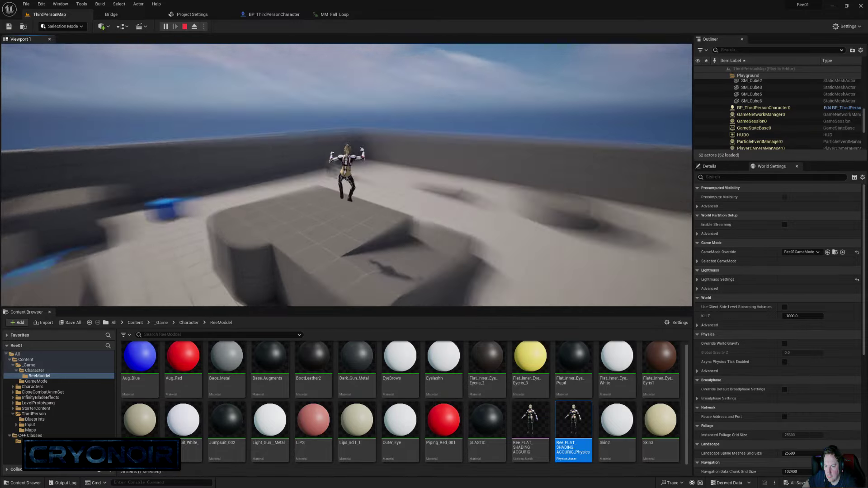
key("s")
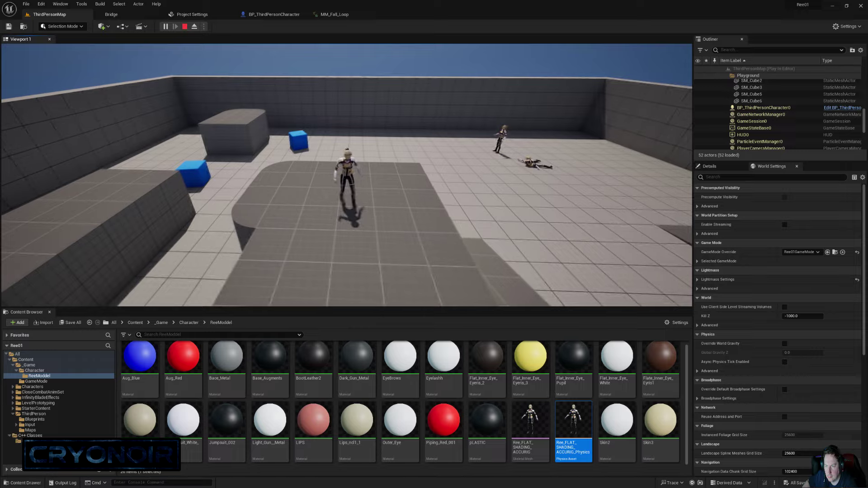
key("space")
key("w")
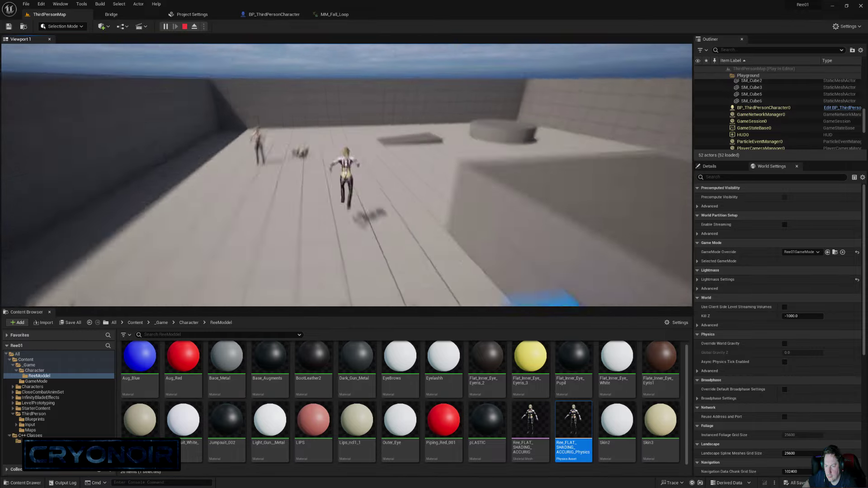
key("Escape")
Examine the ACCURIG characters placed in the level, from the face close-up to a wider view
key("w")
mouse_move(347, 175)
right_mouse_down()
mouse_move(389, 195)
mouse_move(362, 190)
mouse_move(334, 167)
right_mouse_up()
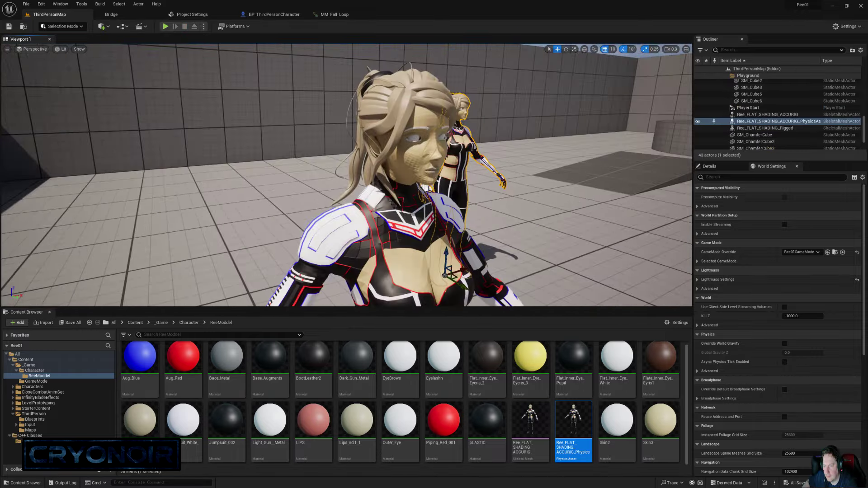
key("s")
right_click_drag(556, 221, 578, 226)
key("d")
key("w")
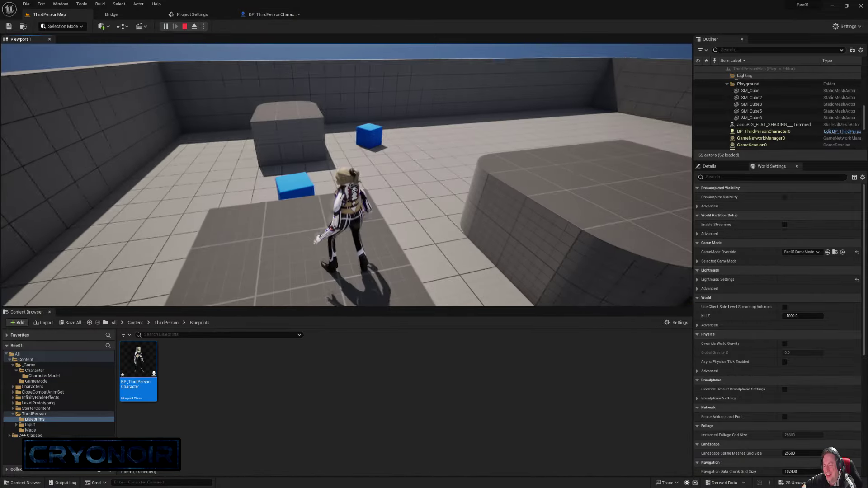
Playtest the trimmed character by jumping on the spot and running toward the camera to check its animations and face
key("space")
key("space")
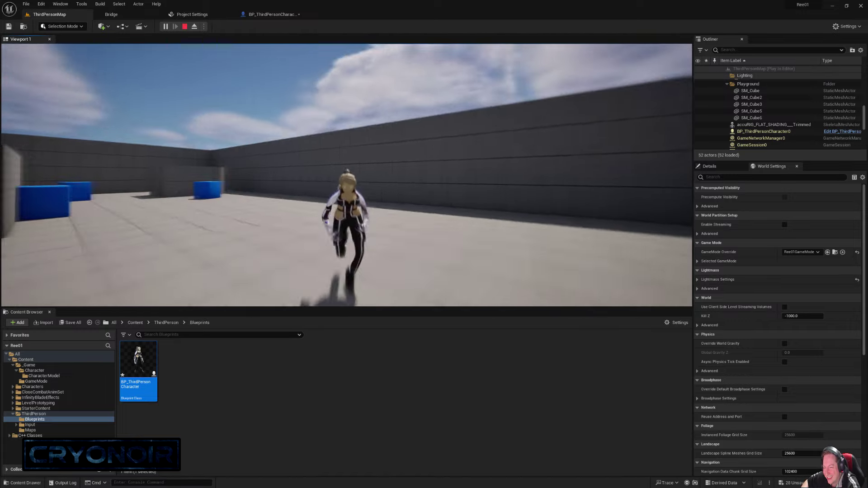
key("s")
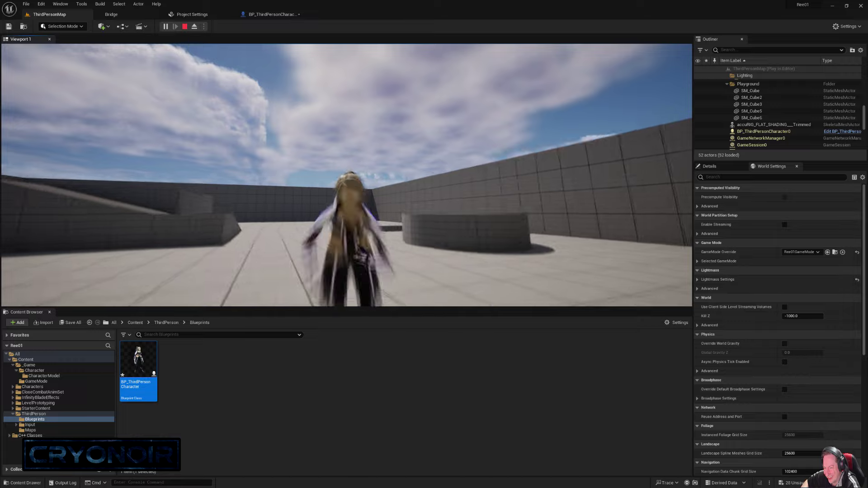
key("s")
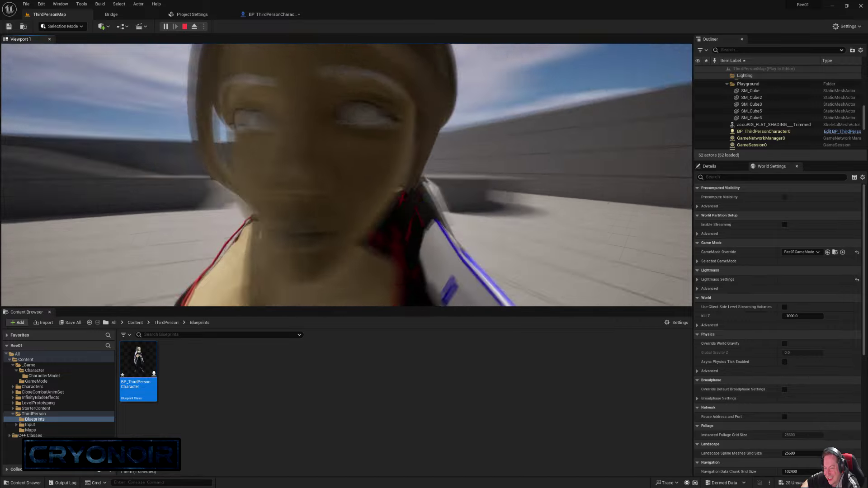